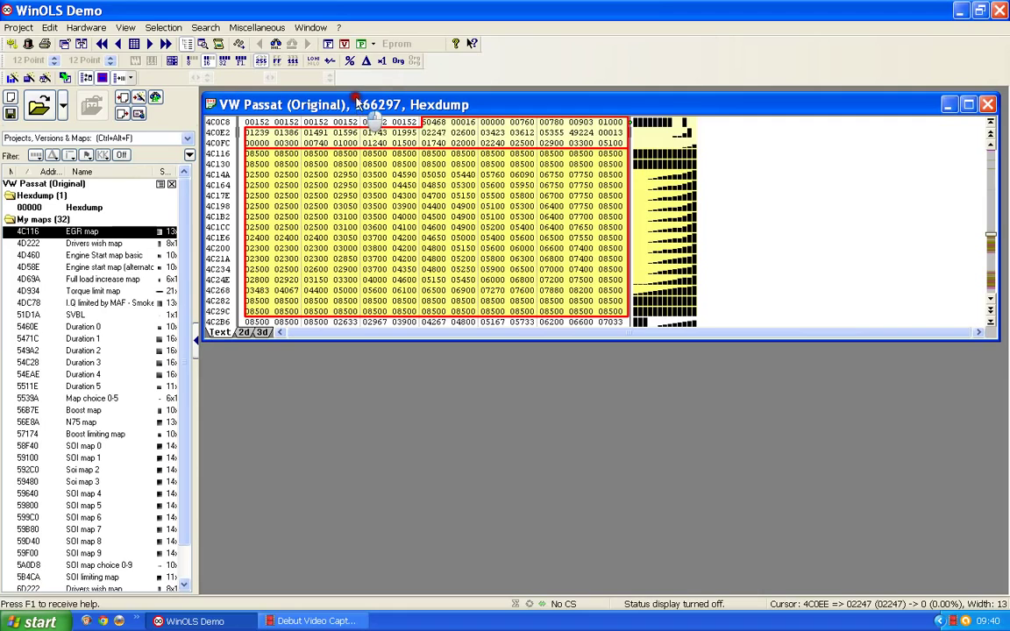
Open the recent Seat leon 1.9 edc15 150bhp project (Original 1.9 PD 150 BHP) alongside the VW Passat hexdump
{"action": "left_click_drag", "start_coordinate": [357, 104], "coordinate": [350, 98]}
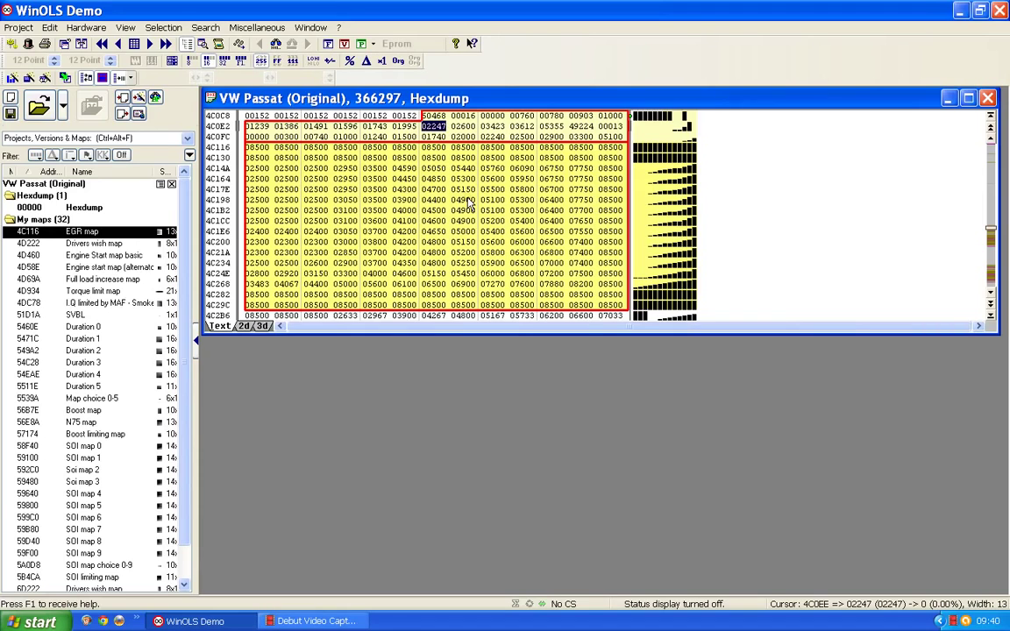
{"action": "left_click", "coordinate": [20, 27]}
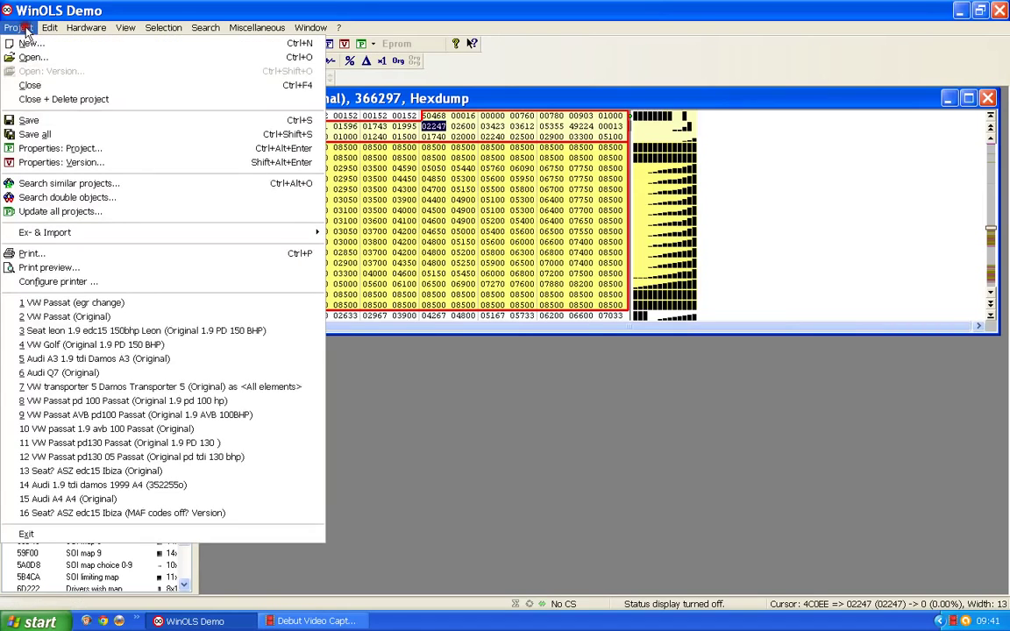
{"action": "left_click", "coordinate": [140, 333]}
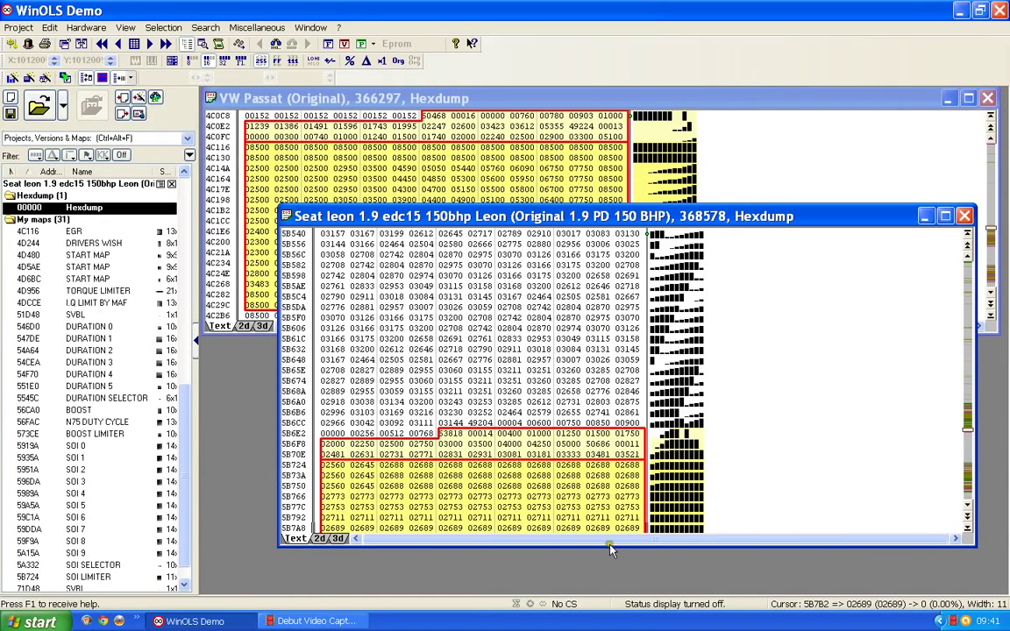
Place the Seat Leon hexdump window directly beneath the VW Passat window and resize it to the same width
{"action": "left_click_drag", "start_coordinate": [611, 549], "coordinate": [611, 408]}
{"action": "left_click_drag", "start_coordinate": [609, 213], "coordinate": [530, 347]}
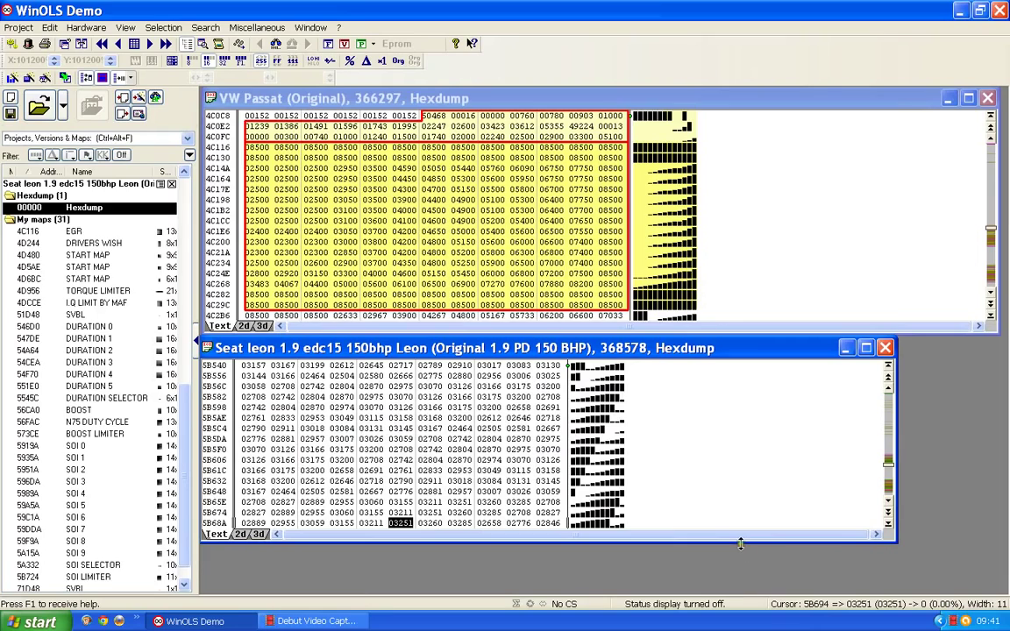
{"action": "left_click_drag", "start_coordinate": [739, 588], "coordinate": [739, 585]}
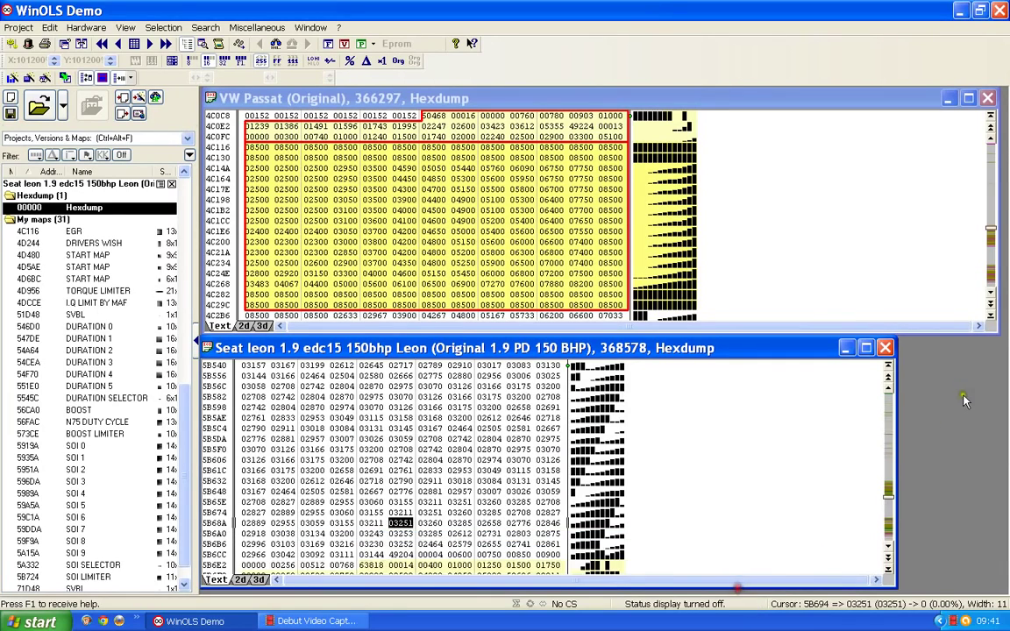
{"action": "left_click_drag", "start_coordinate": [896, 440], "coordinate": [997, 443]}
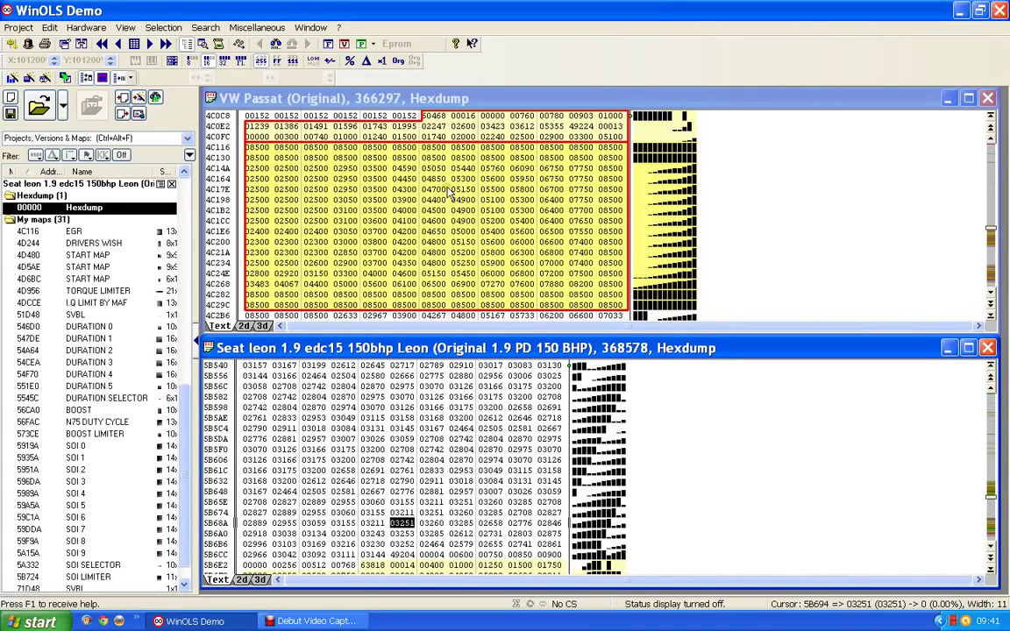
Widen the Seat Leon hexdump to 13 columns and go to its EGR map at 4C116
{"action": "left_click", "coordinate": [461, 491]}
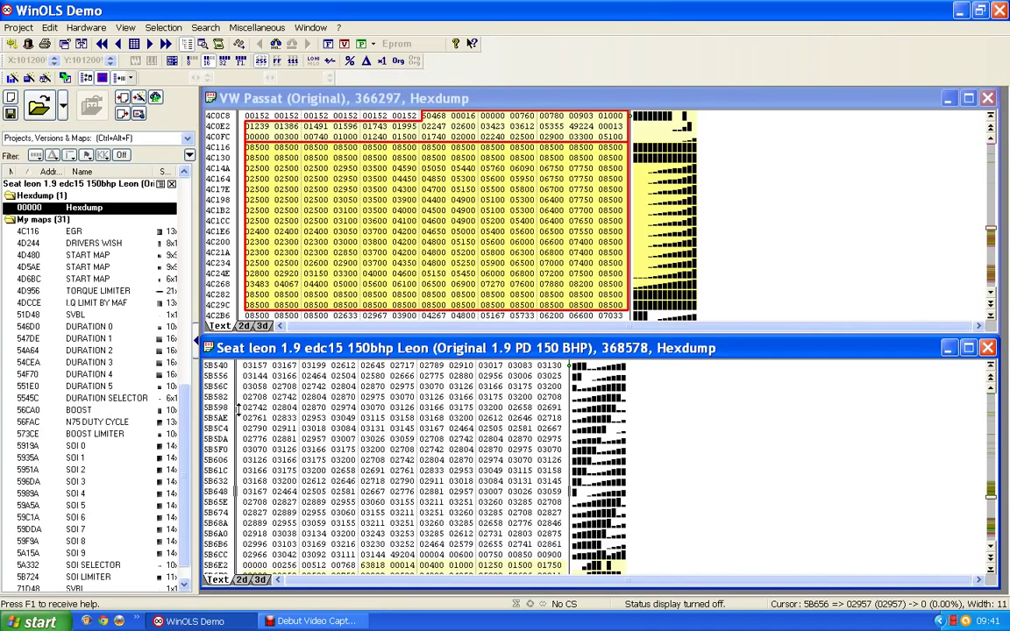
{"action": "key", "text": "w"}
{"action": "key", "text": "w"}
{"action": "scroll", "coordinate": [238, 408], "scroll_direction": "down", "scroll_amount": 4}
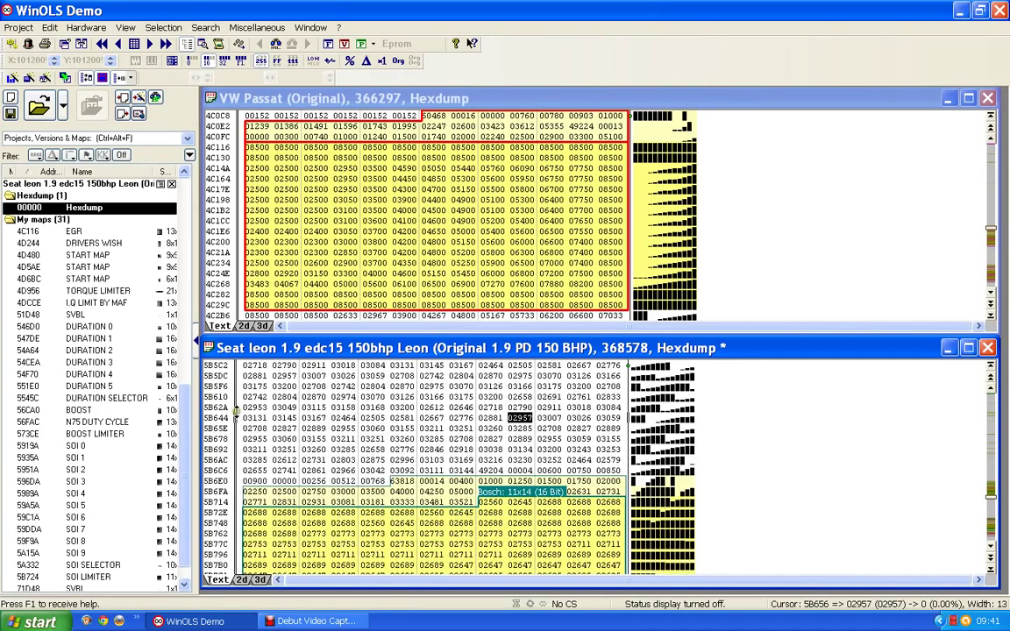
{"action": "left_click", "coordinate": [349, 523]}
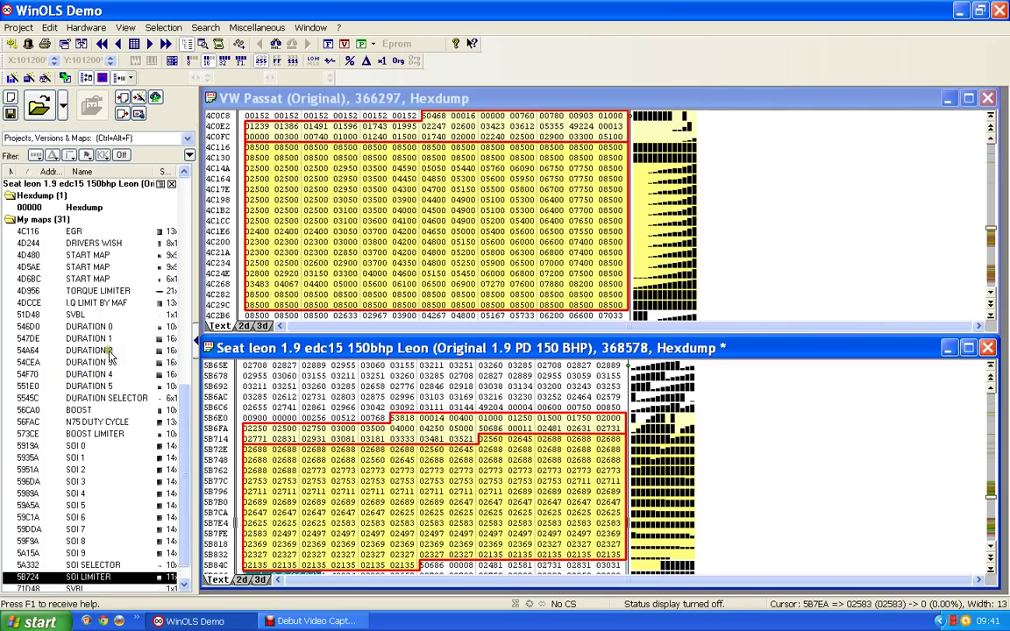
{"action": "left_click", "coordinate": [74, 232]}
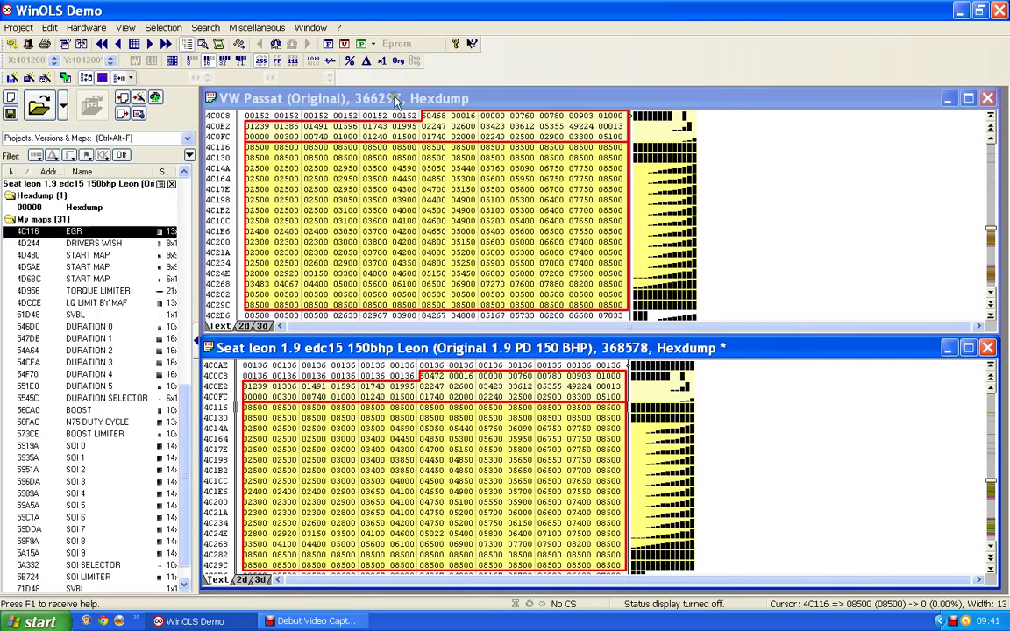
Connect the Seat Leon window with the VW Passat Original version and examine the value differences across both EGR maps
{"action": "left_click", "coordinate": [81, 44]}
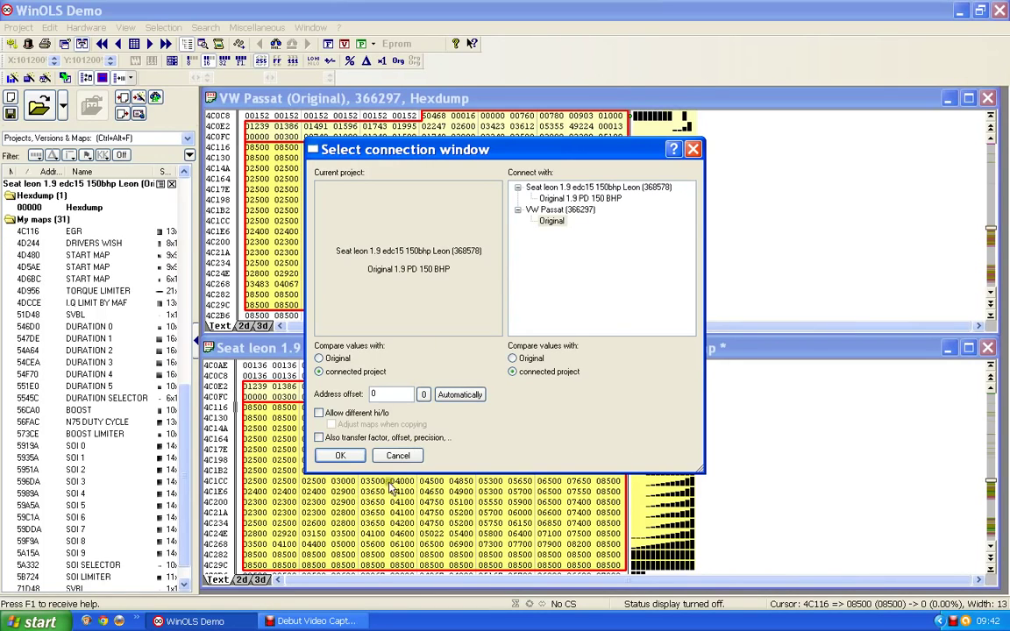
{"action": "left_click", "coordinate": [344, 456]}
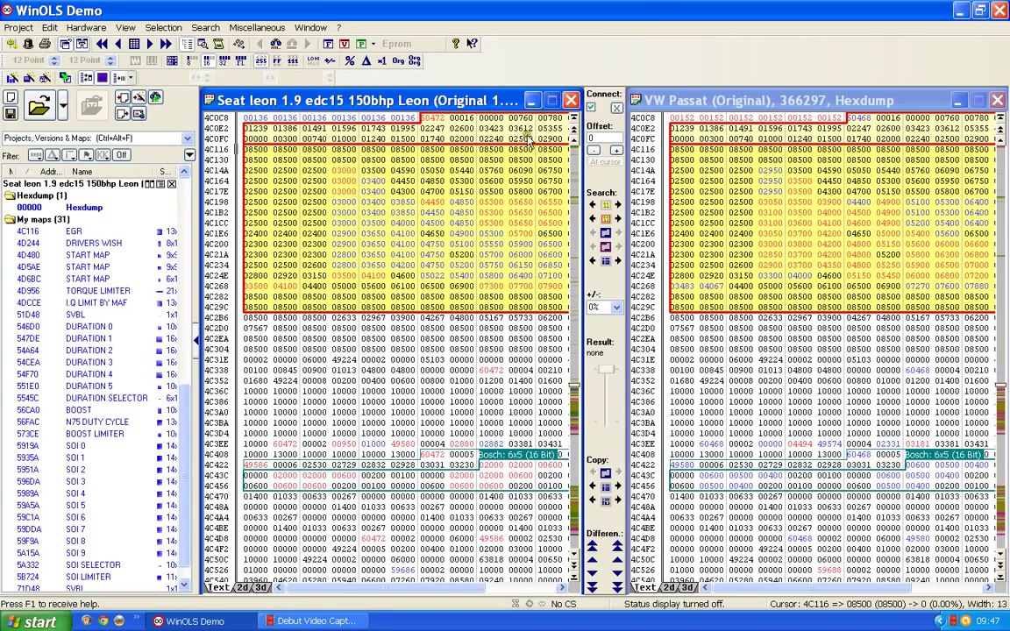
{"action": "mouse_move", "coordinate": [464, 119]}
{"action": "left_mouse_down"}
{"action": "mouse_move", "coordinate": [505, 154]}
{"action": "mouse_move", "coordinate": [568, 135]}
{"action": "mouse_move", "coordinate": [591, 149]}
{"action": "left_mouse_up"}
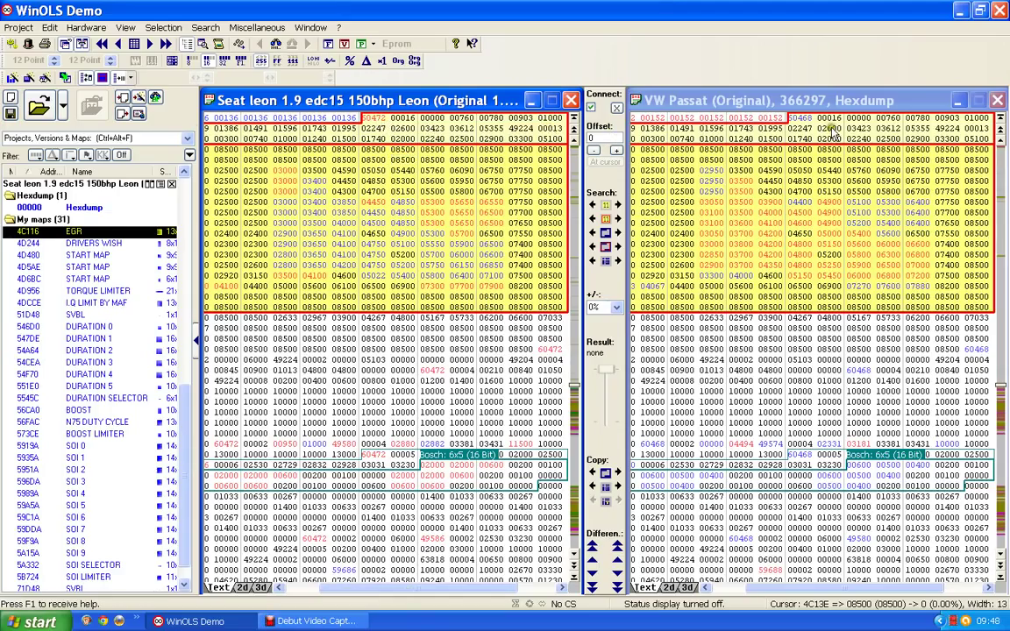
{"action": "left_click_drag", "start_coordinate": [408, 591], "coordinate": [349, 587]}
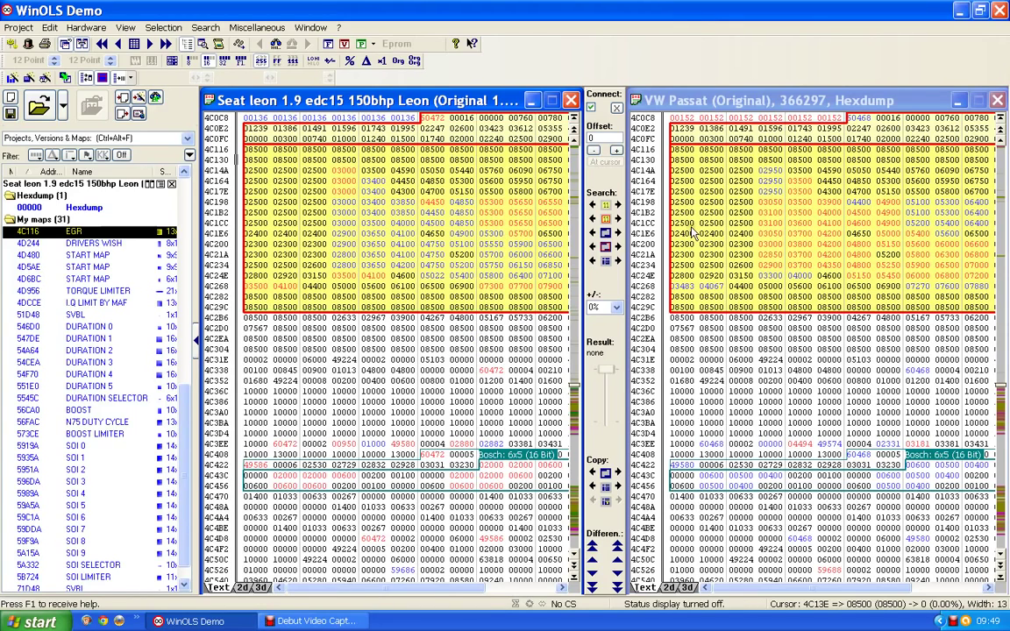
Reset the window connection and reference window, and close the gap between the side-by-side Seat Leon and VW Passat windows
{"action": "left_click", "coordinate": [83, 43]}
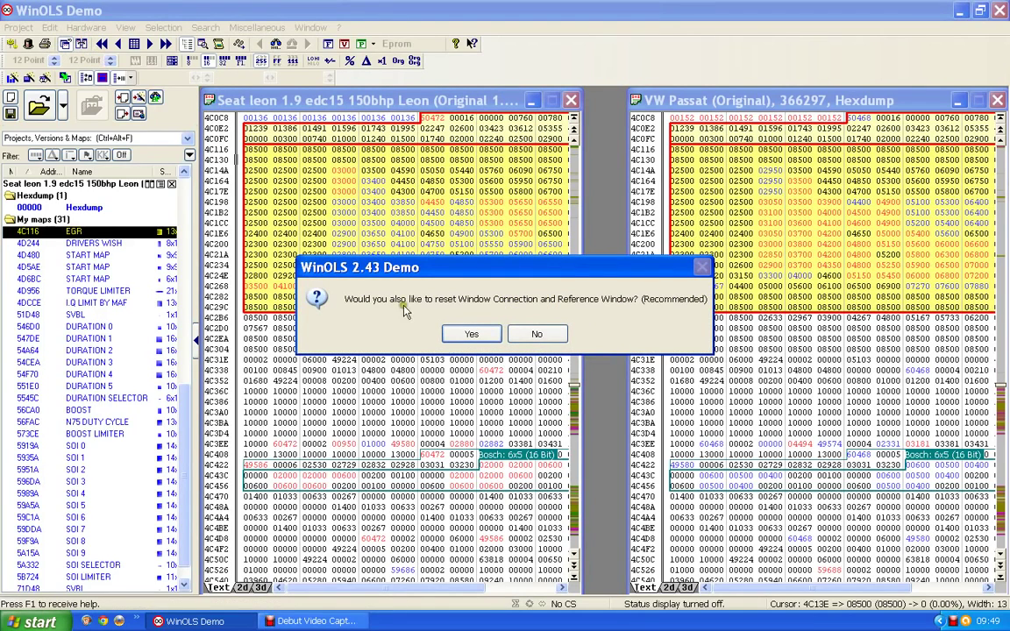
{"action": "left_click", "coordinate": [471, 334]}
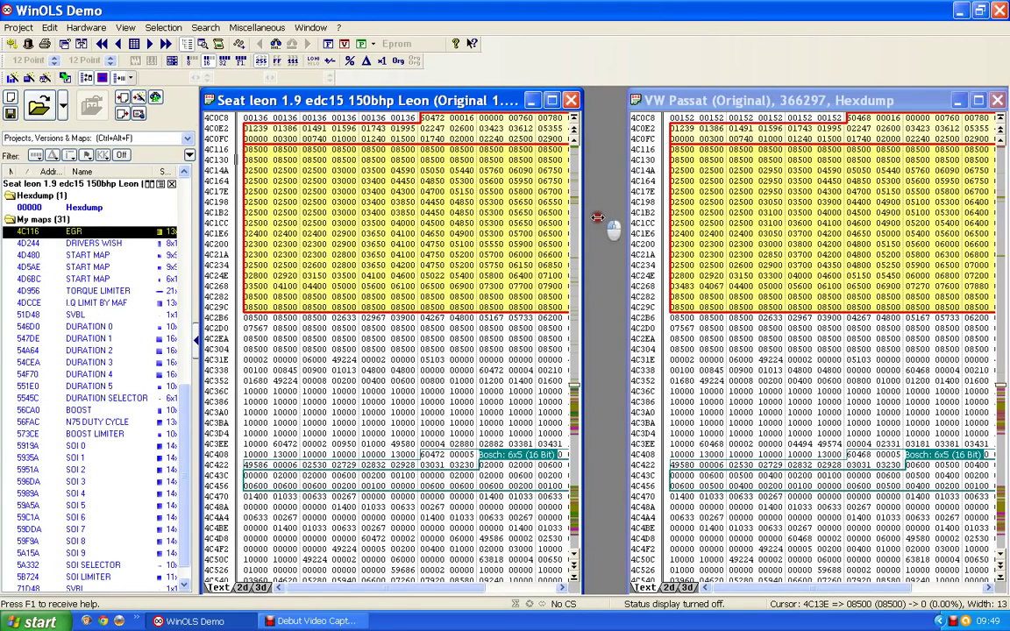
{"action": "left_click_drag", "start_coordinate": [597, 217], "coordinate": [606, 220]}
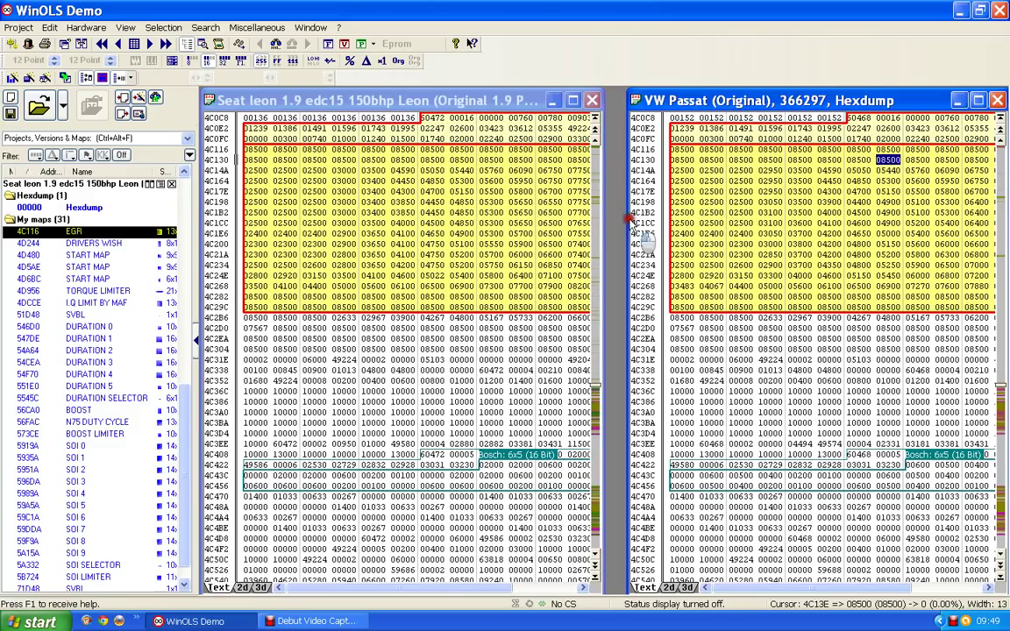
{"action": "left_click", "coordinate": [629, 219]}
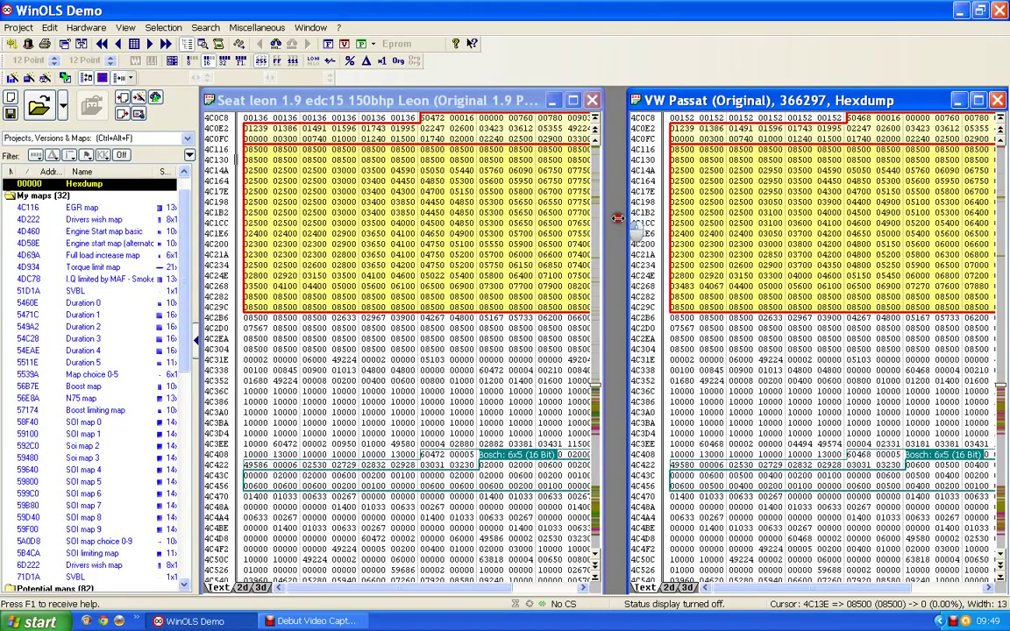
{"action": "left_click_drag", "start_coordinate": [618, 218], "coordinate": [612, 219]}
{"action": "left_click", "coordinate": [607, 219]}
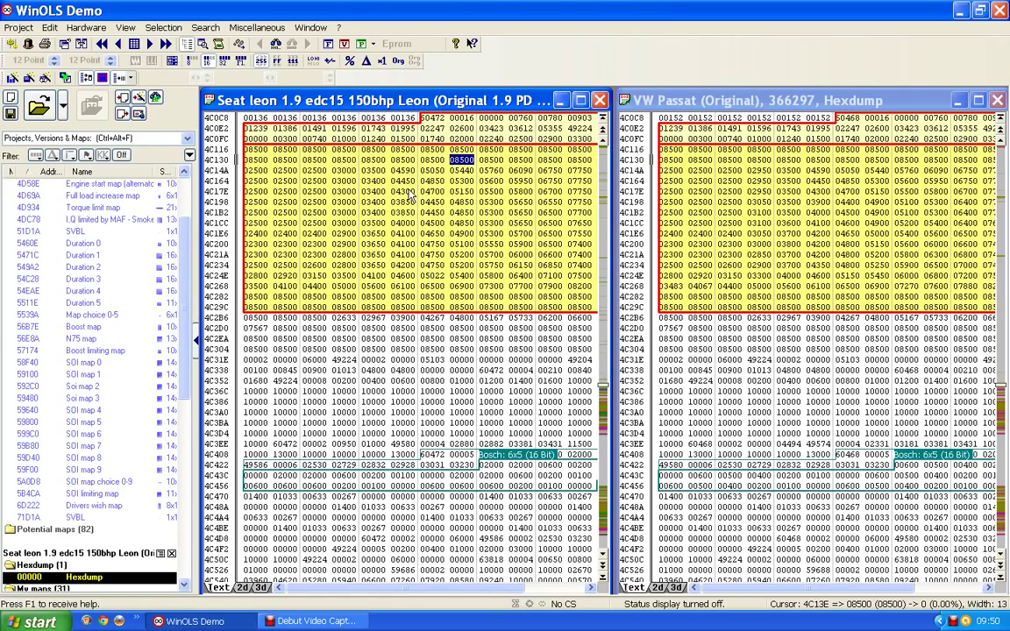
Copy the EGR map's header and axis values, from 00016 in row 4C0C8 through 05100, in the Seat Leon hexdump
{"action": "scroll", "coordinate": [407, 195], "scroll_direction": "up", "scroll_amount": 1}
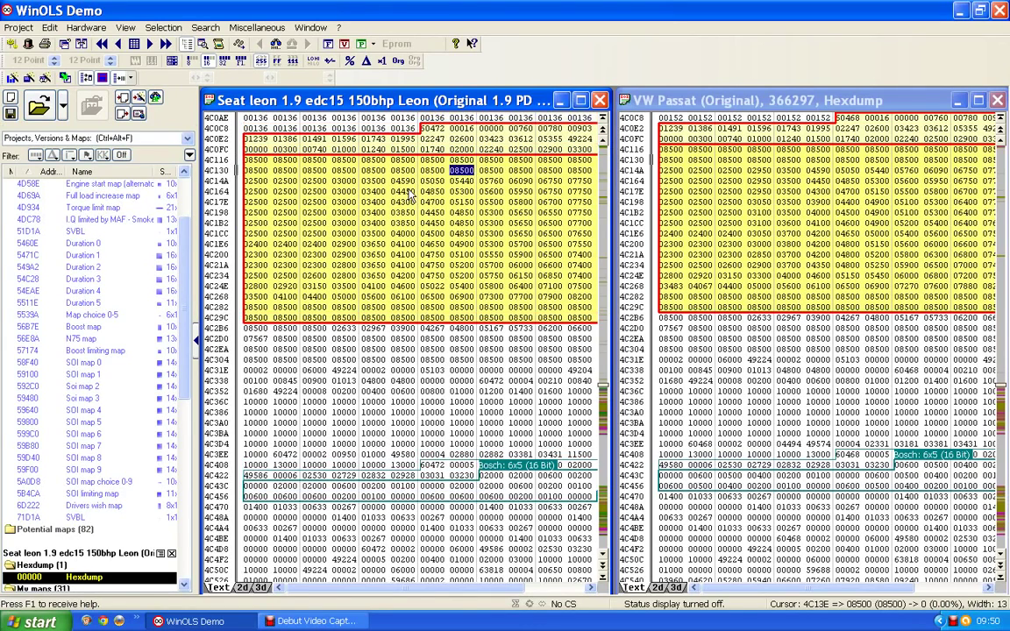
{"action": "scroll", "coordinate": [714, 226], "scroll_direction": "up", "scroll_amount": 1}
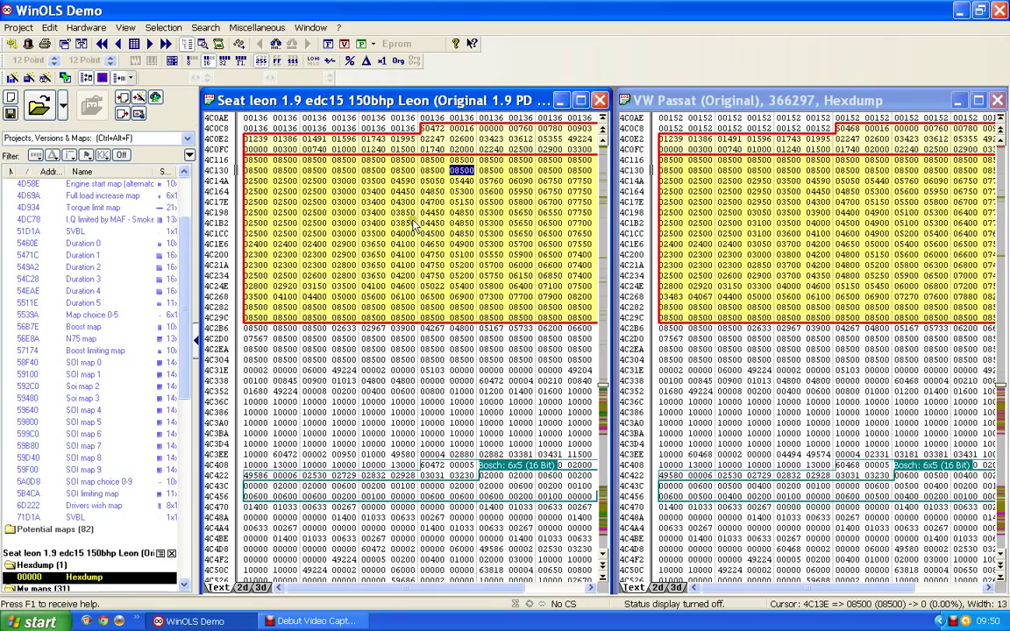
{"action": "scroll", "coordinate": [415, 229], "scroll_direction": "up", "scroll_amount": 1}
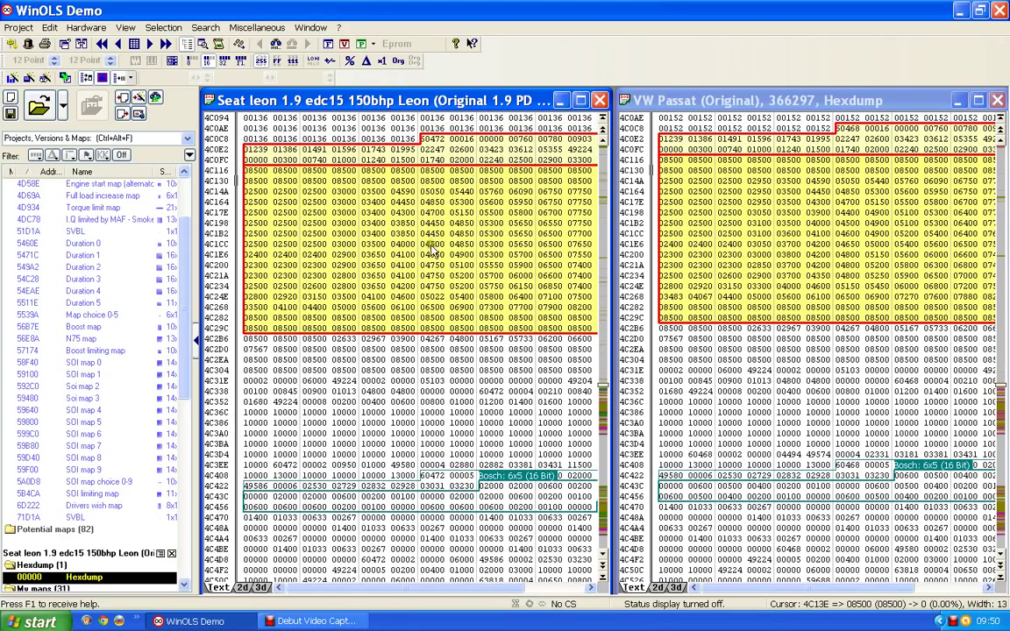
{"action": "scroll", "coordinate": [387, 219], "scroll_direction": "down", "scroll_amount": 1}
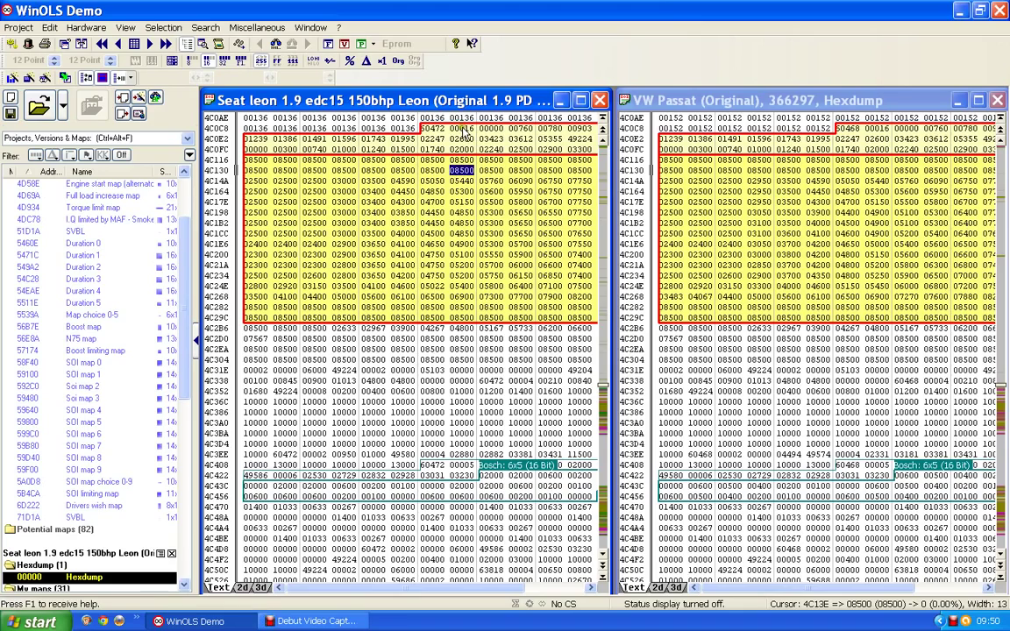
{"action": "left_click_drag", "start_coordinate": [428, 128], "coordinate": [619, 158]}
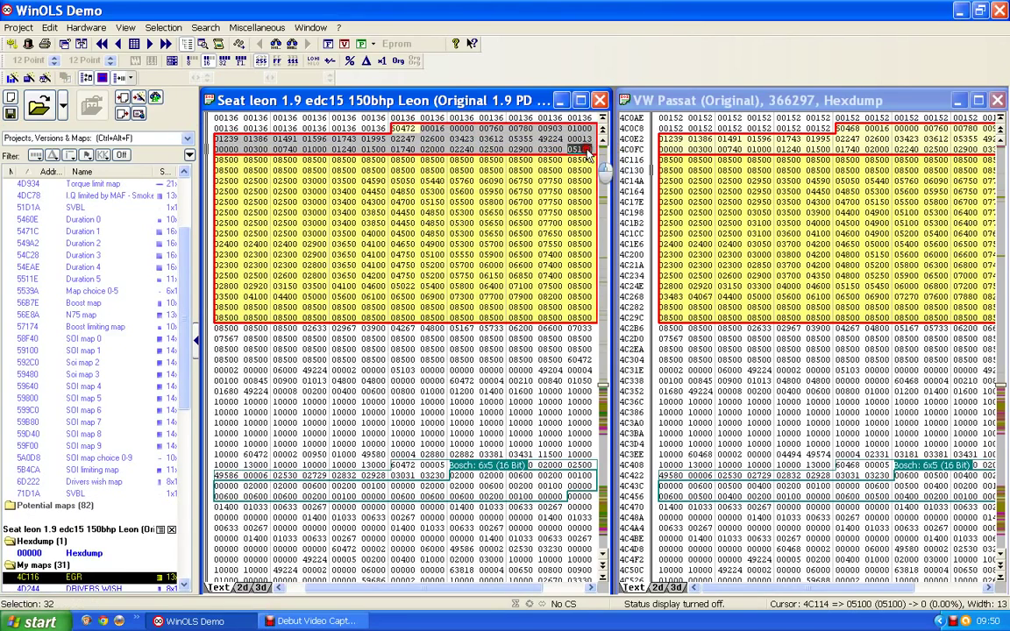
{"action": "right_click", "coordinate": [589, 151]}
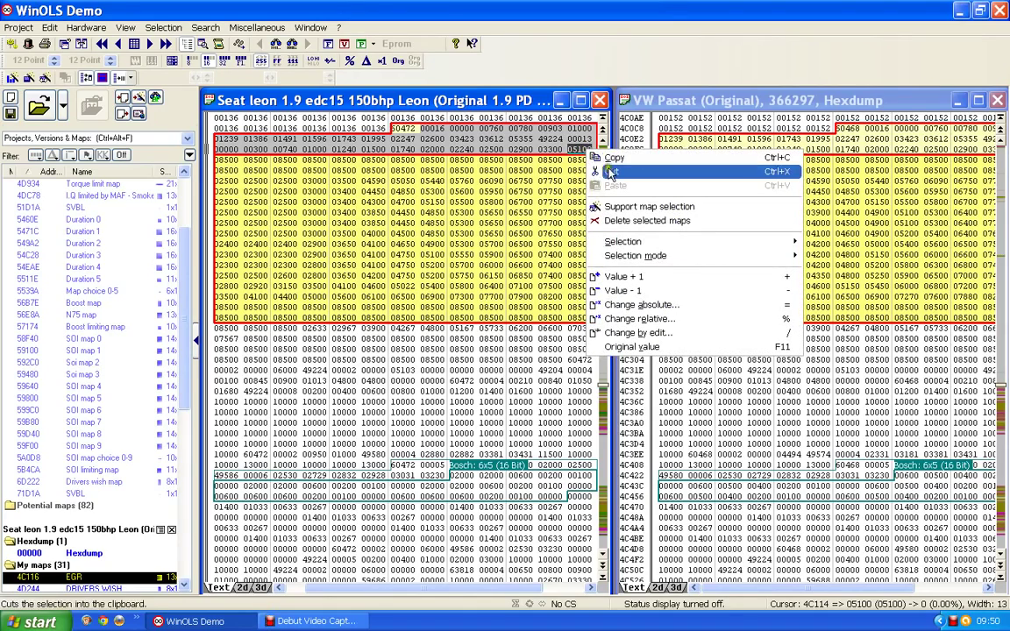
{"action": "left_click", "coordinate": [612, 158]}
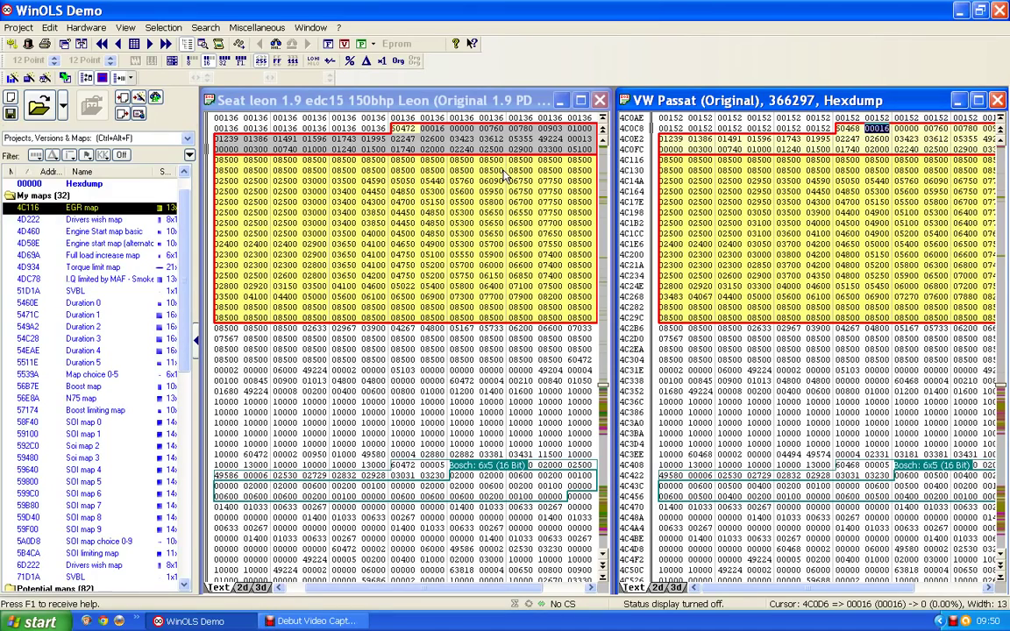
{"action": "left_click", "coordinate": [481, 152]}
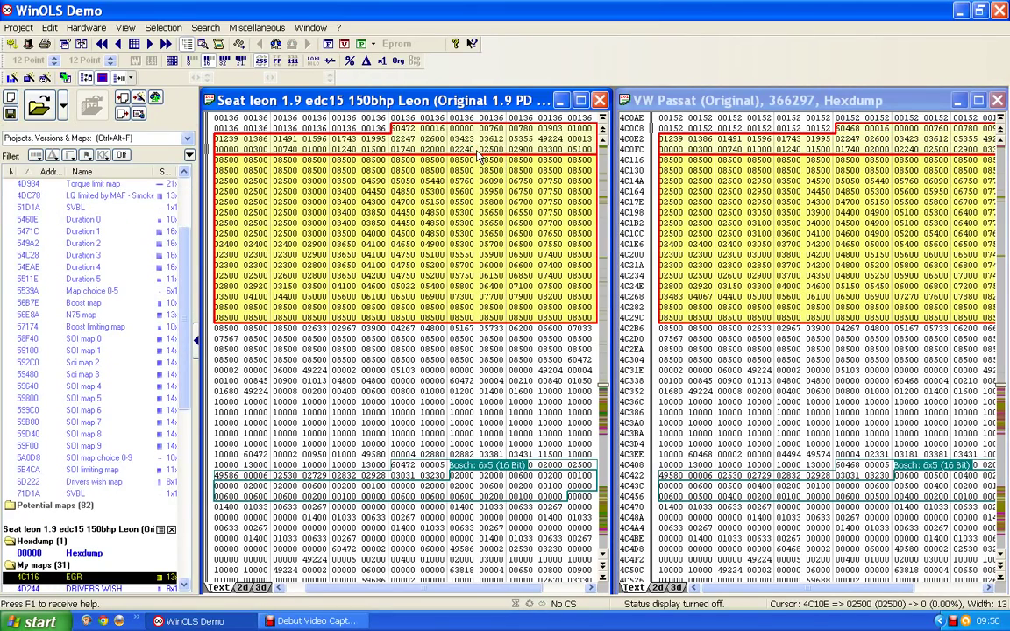